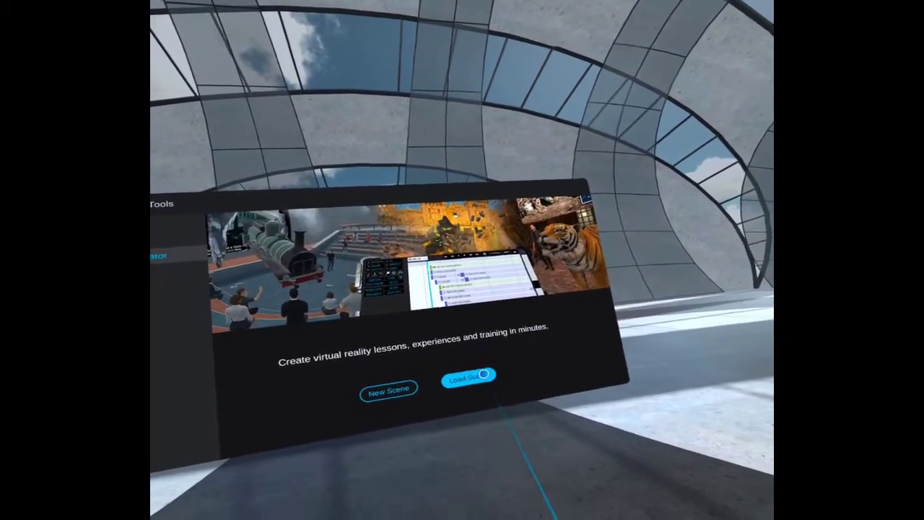
Load the saved sequence Untitled2.engage from My Sequences.
click(492, 379)
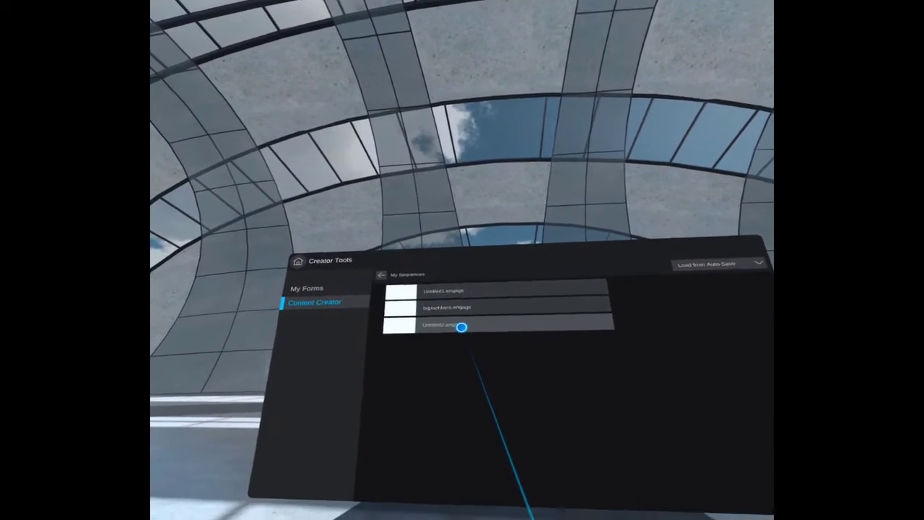
click(473, 316)
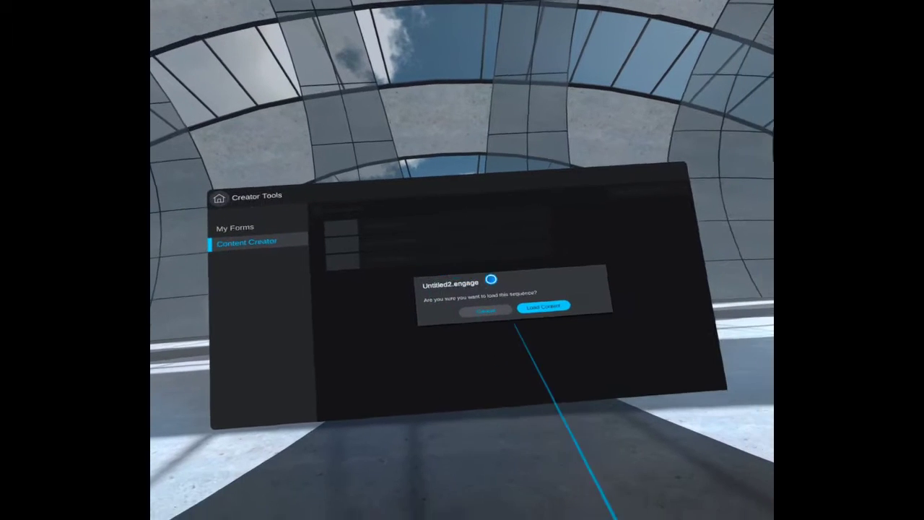
click(509, 330)
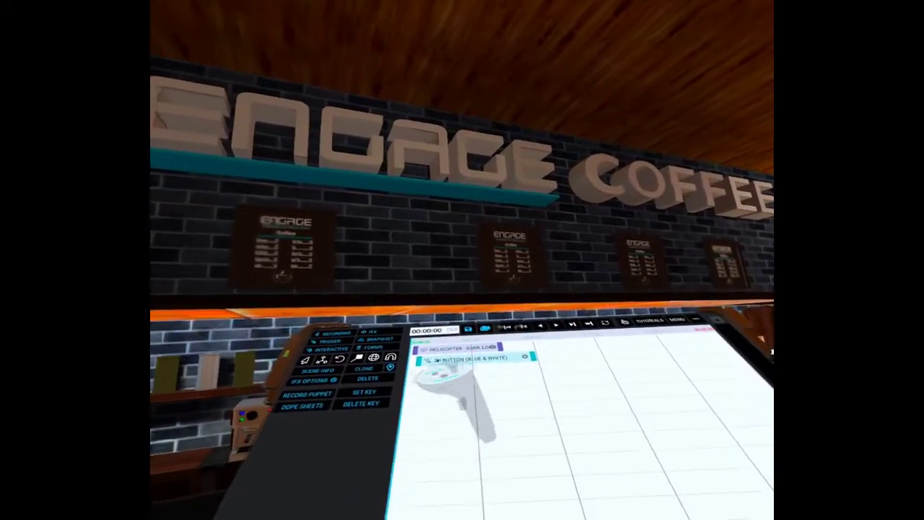
Shift the start of the 3D Button (Blue & White) track slightly after the start of the Helicopter track.
drag(417, 359, 433, 353)
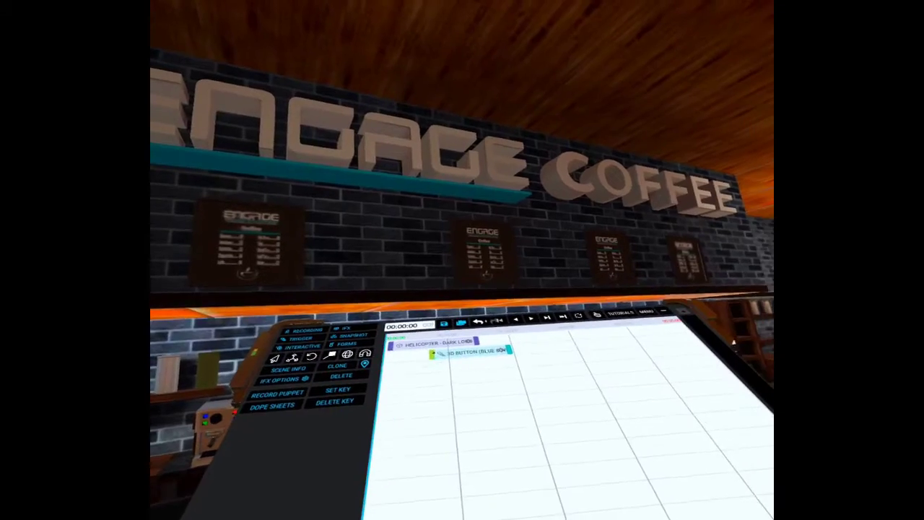
click(432, 339)
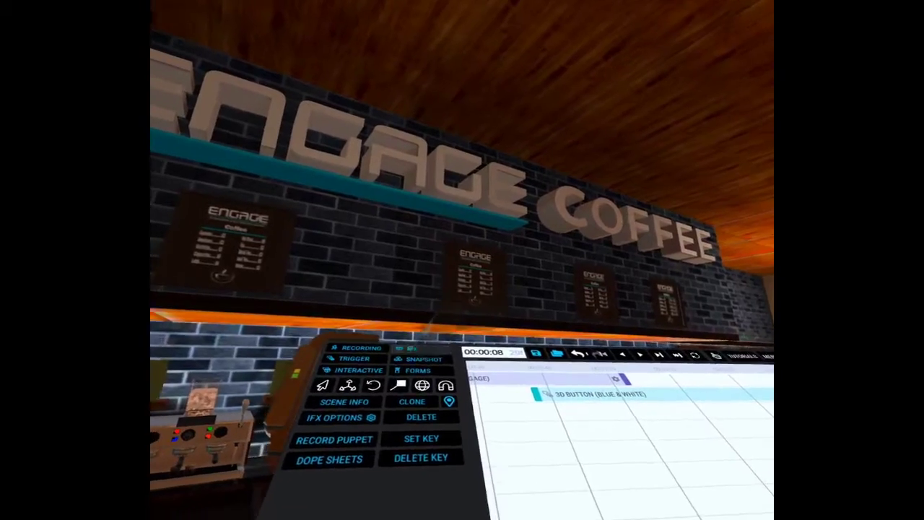
Add the Velociraptor from the IFX library to the scene at 00:00:08.
click(411, 339)
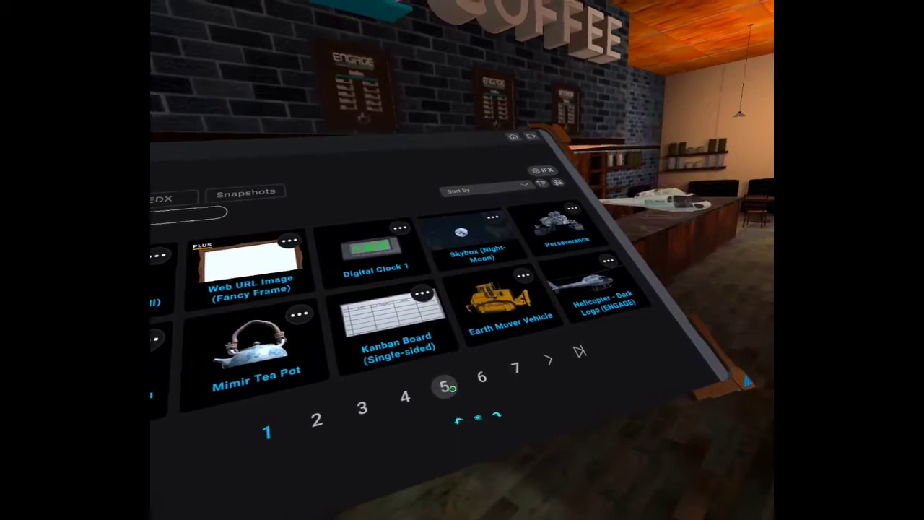
click(450, 371)
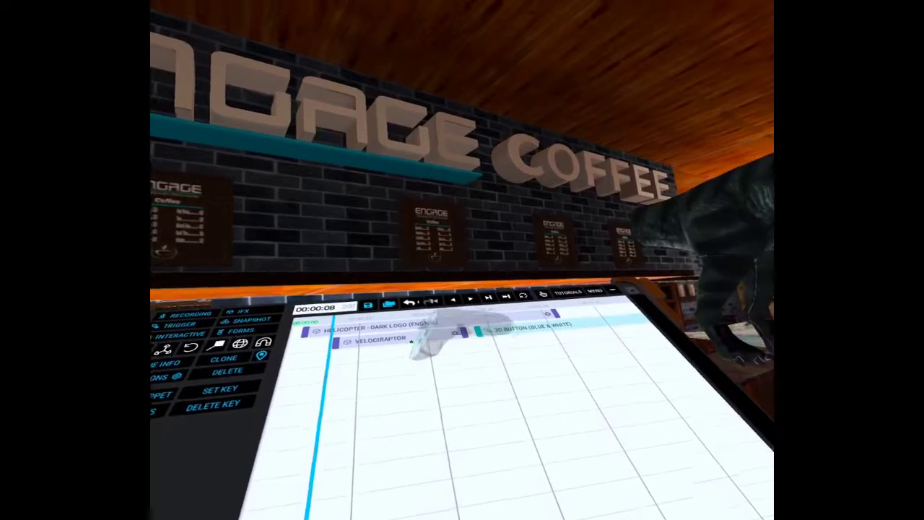
Extend the end of the Velociraptor track on the timeline and move its start so it begins after the Helicopter track ends.
scroll(416, 347, up, 5)
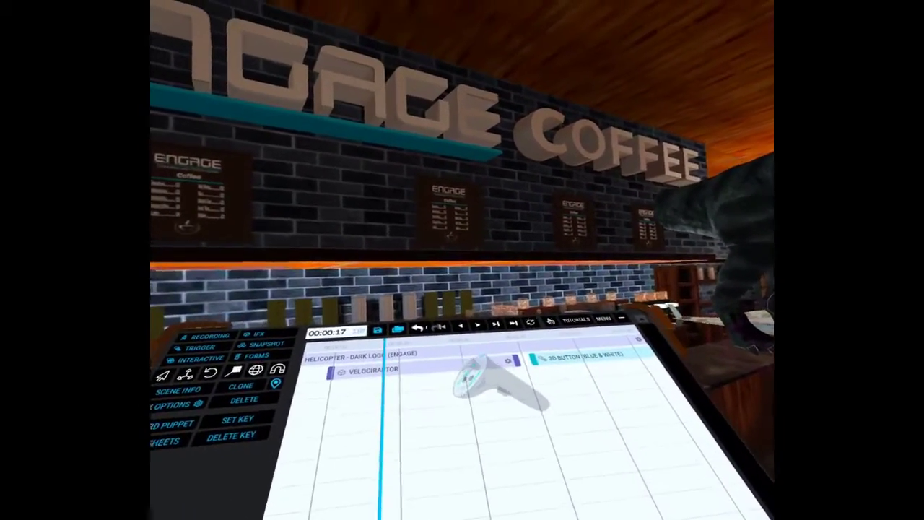
click(465, 369)
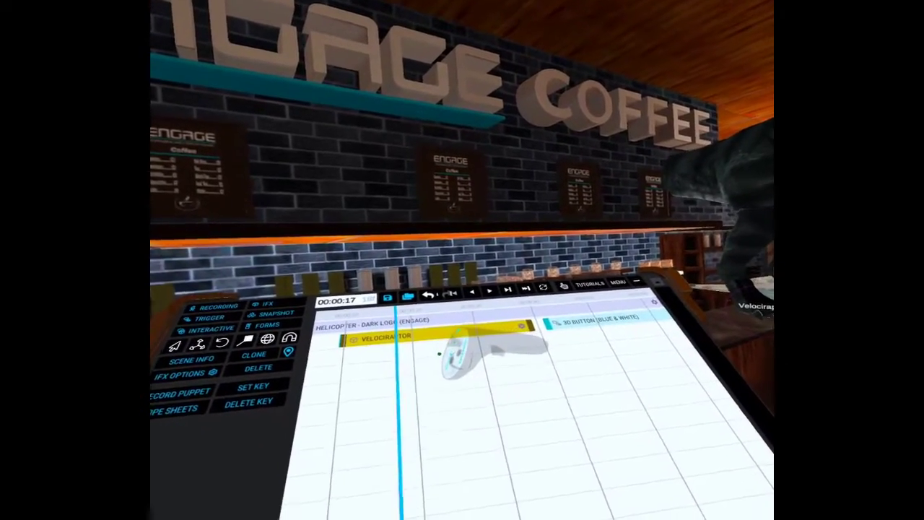
click(443, 351)
click(424, 343)
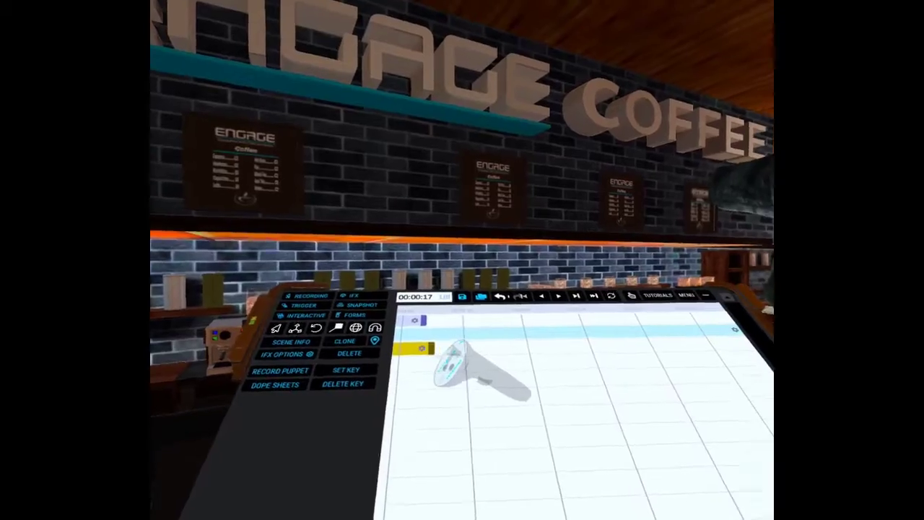
drag(431, 349, 454, 352)
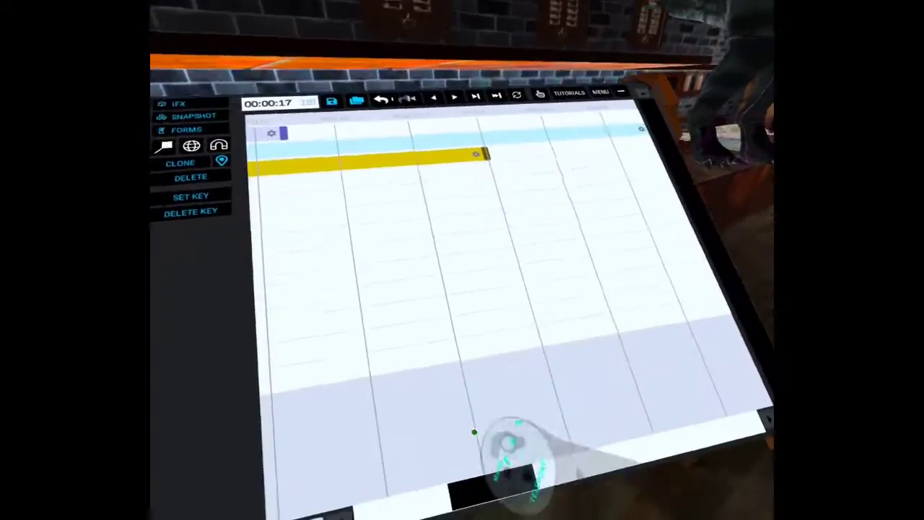
drag(470, 464, 439, 517)
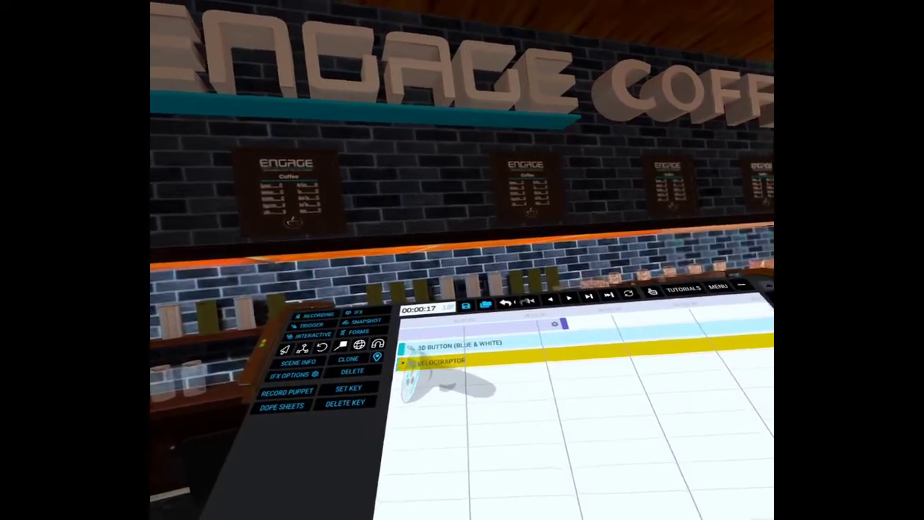
drag(396, 363, 437, 347)
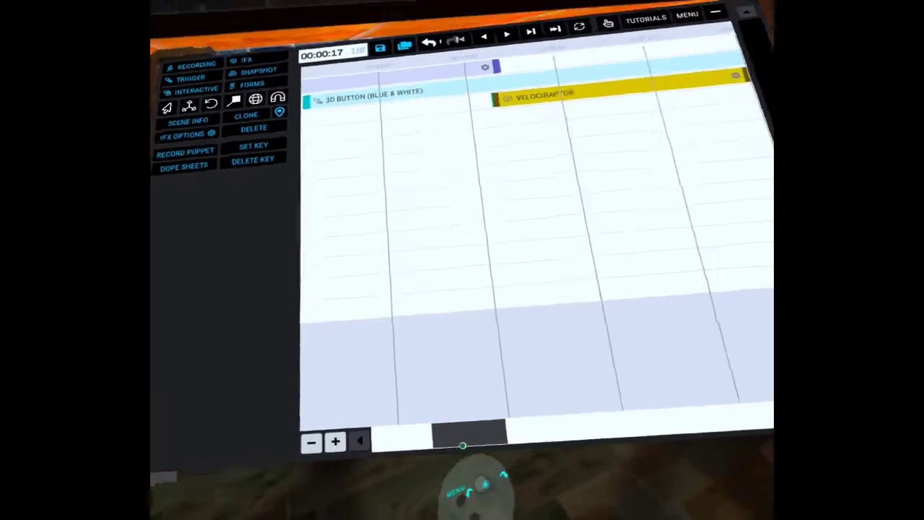
Place the playhead after the start of the 3D Button track and play the sequence to preview the Velociraptor's trigger.
drag(464, 444, 510, 441)
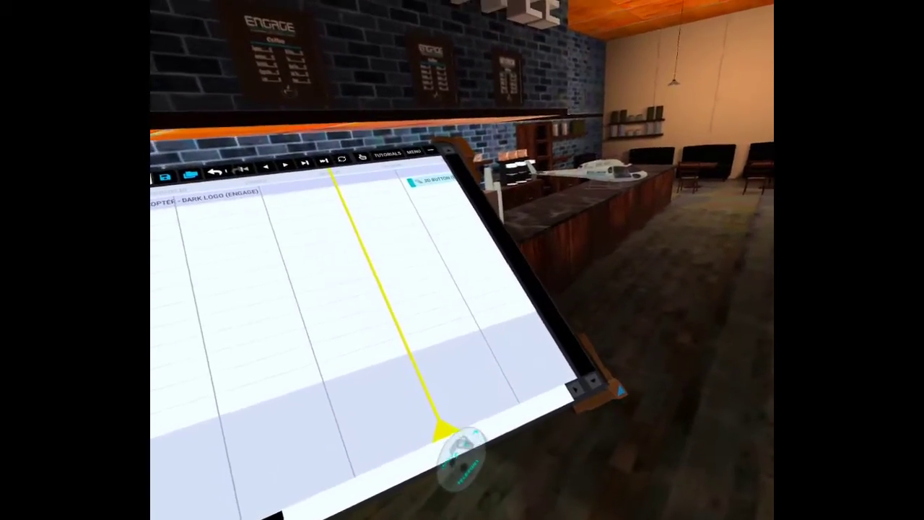
drag(473, 415, 550, 406)
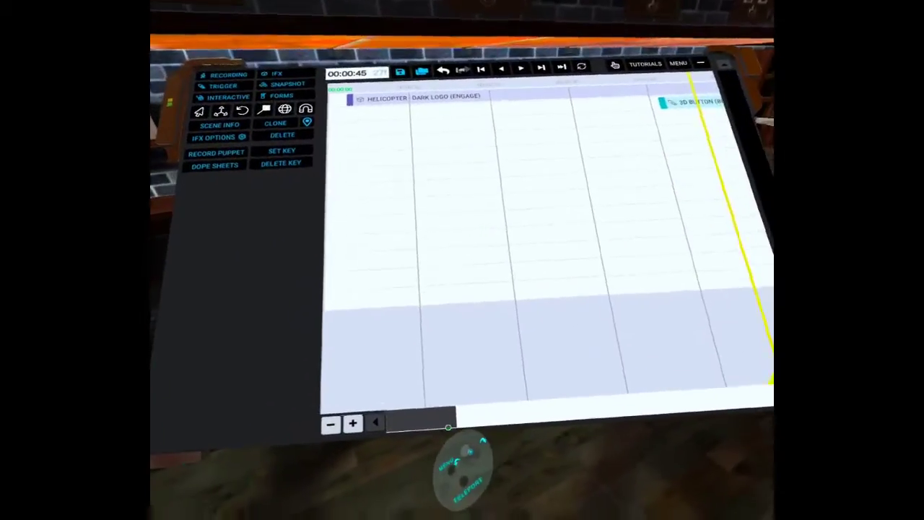
drag(448, 426, 458, 485)
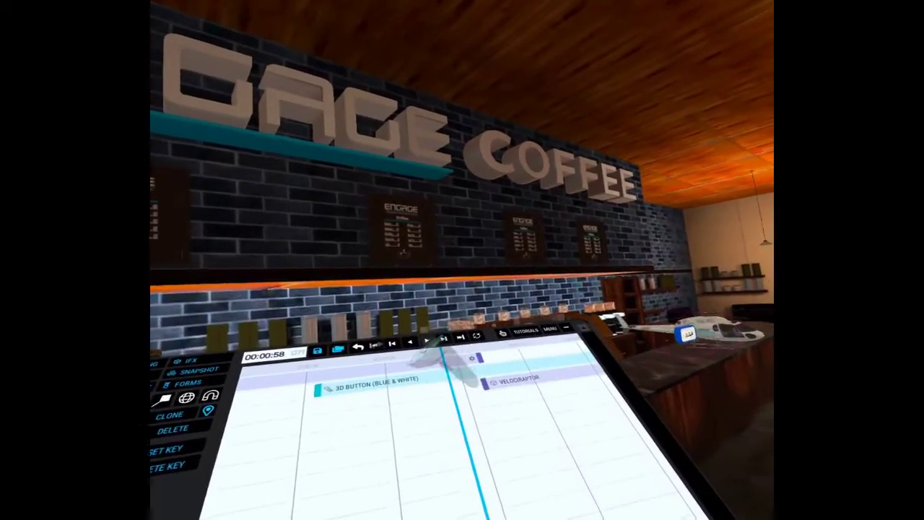
click(427, 339)
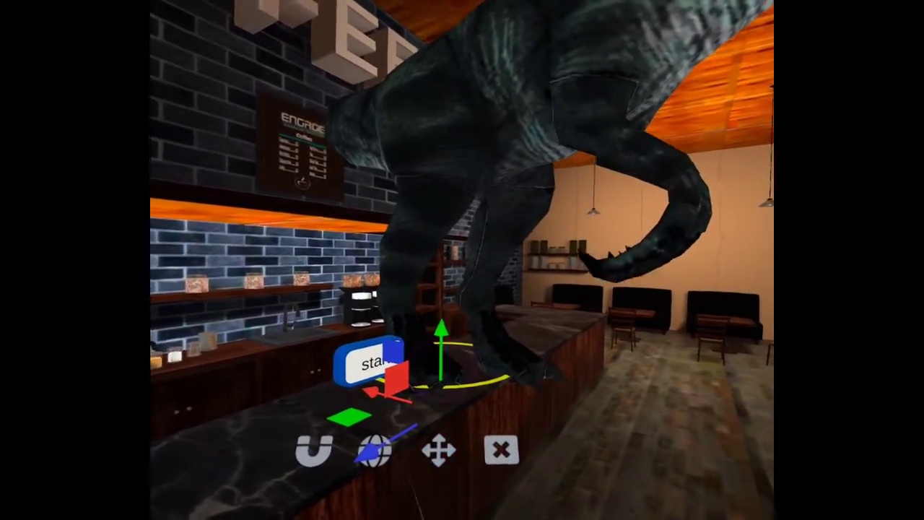
Move the Velociraptor off the coffee shop counter onto the floor and rotate it about its vertical axis.
drag(437, 339, 469, 309)
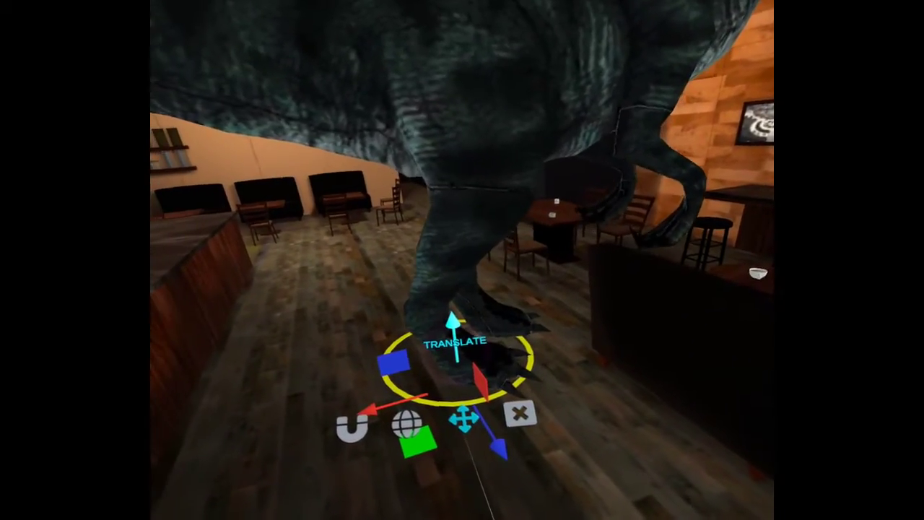
click(462, 421)
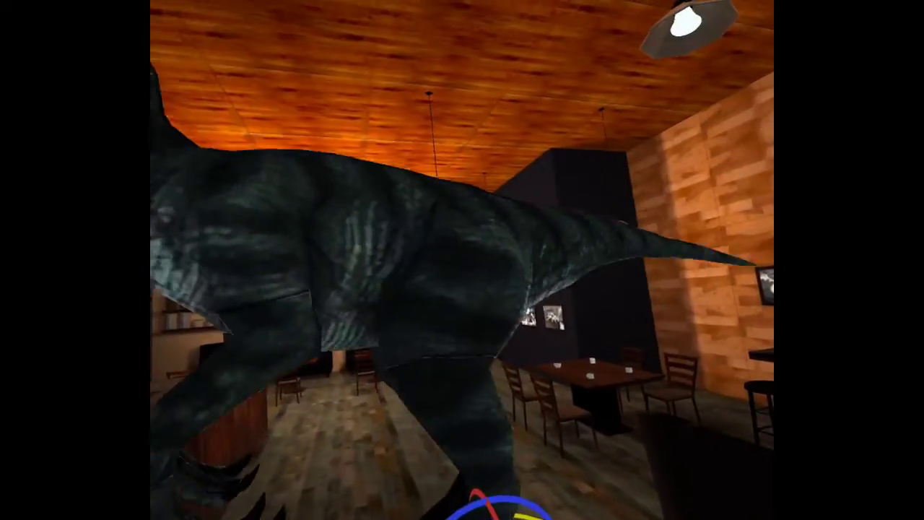
drag(531, 516, 483, 516)
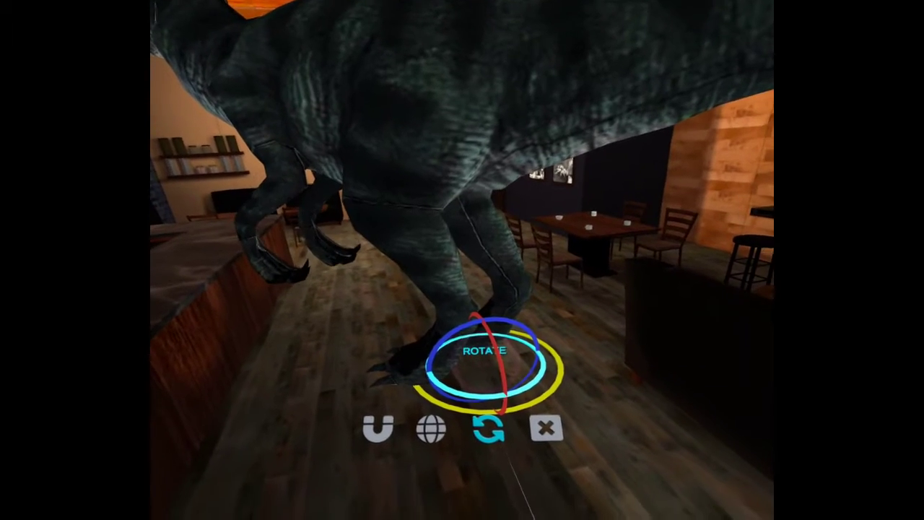
Switch the Velociraptor's transform mode to scale and resize the model.
click(485, 426)
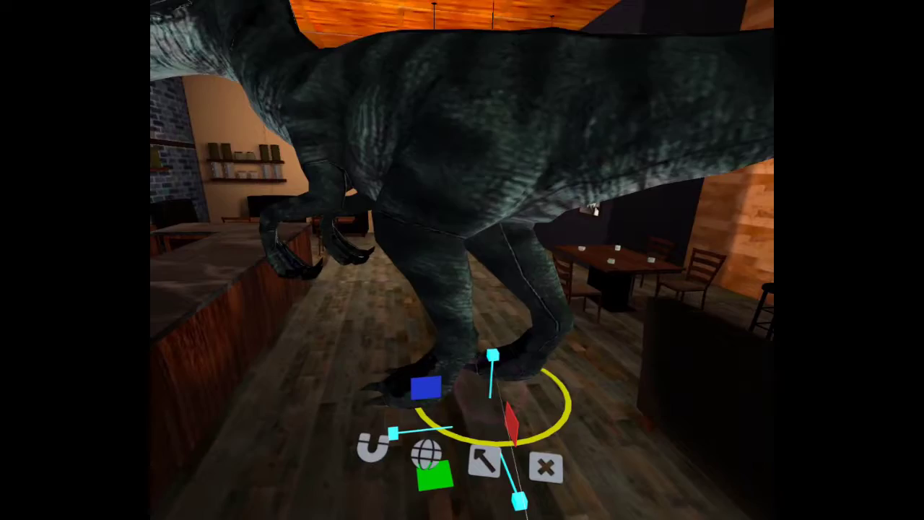
drag(498, 382, 397, 364)
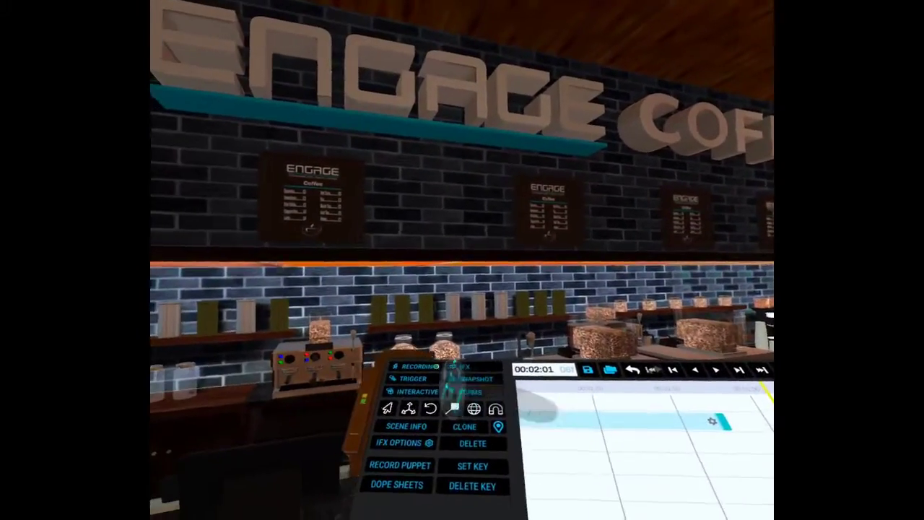
Load the saved recording bignumbers from My Recordings into the sequence.
click(422, 367)
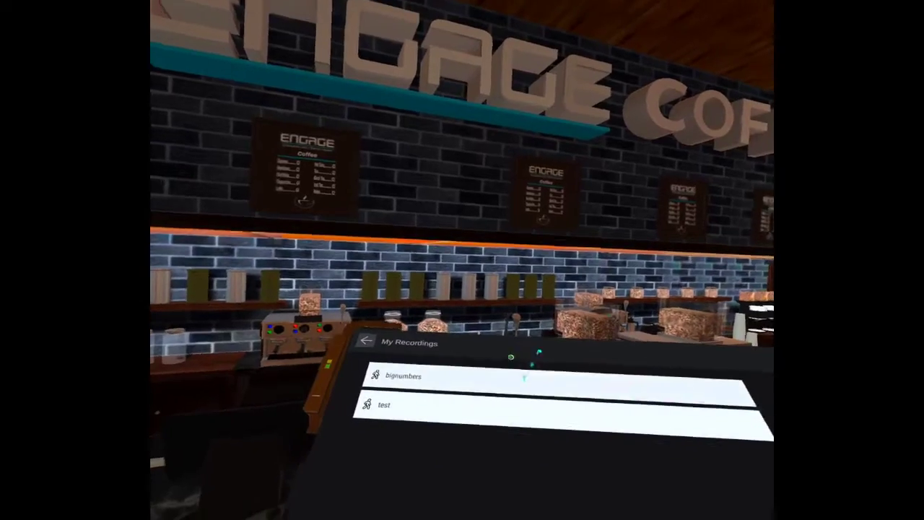
click(524, 335)
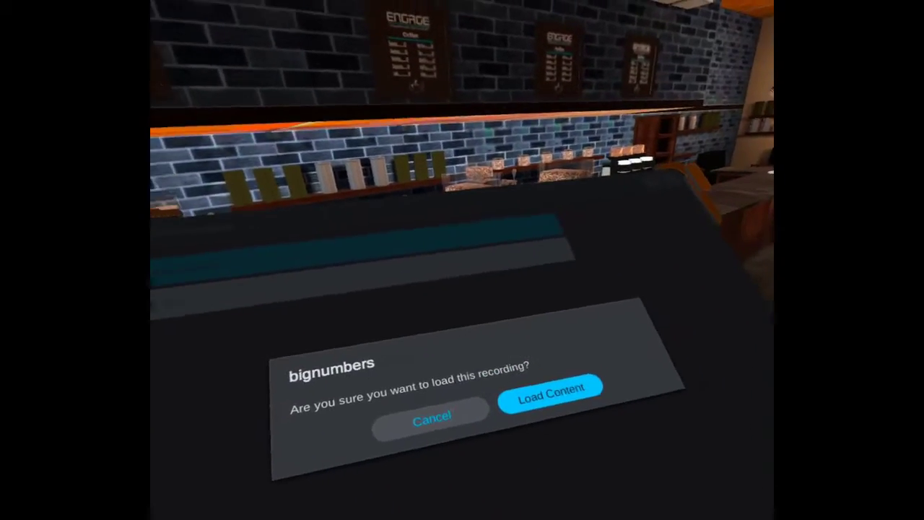
click(475, 408)
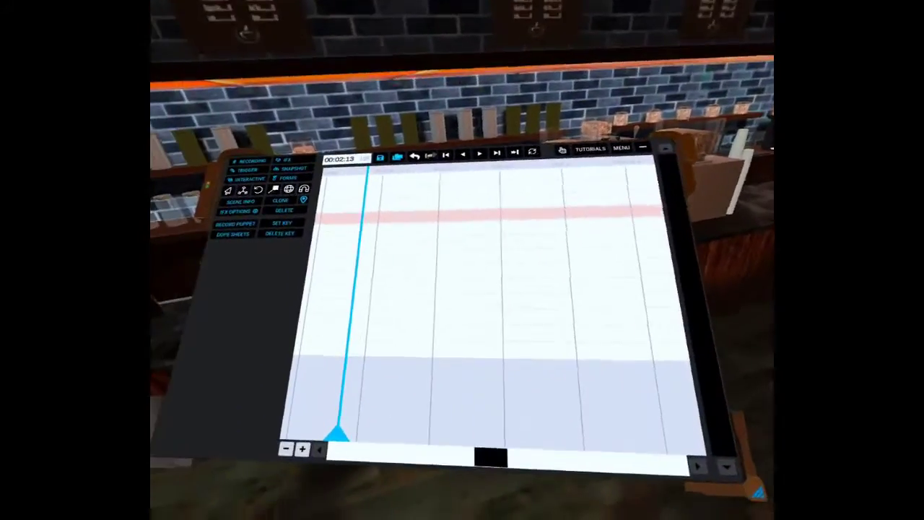
Save the current sequence, overwriting the existing file Untitled2.engage.
drag(495, 456, 499, 464)
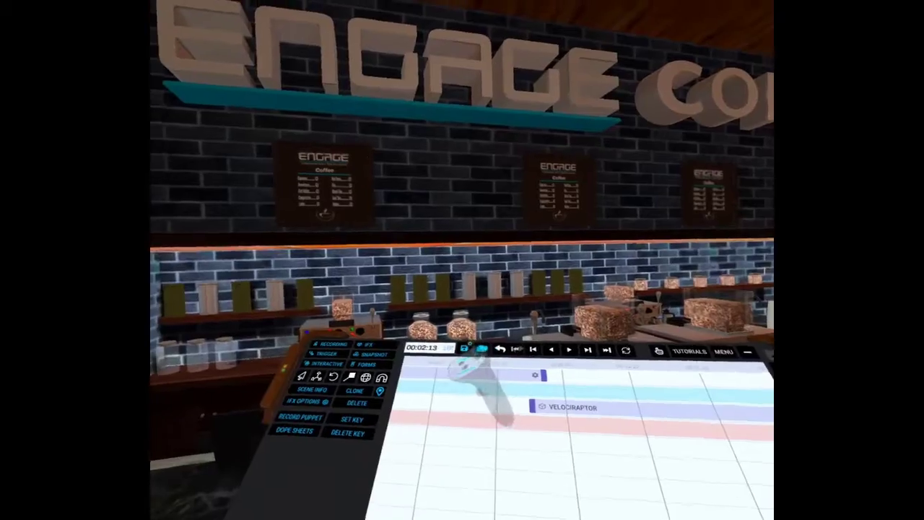
click(464, 348)
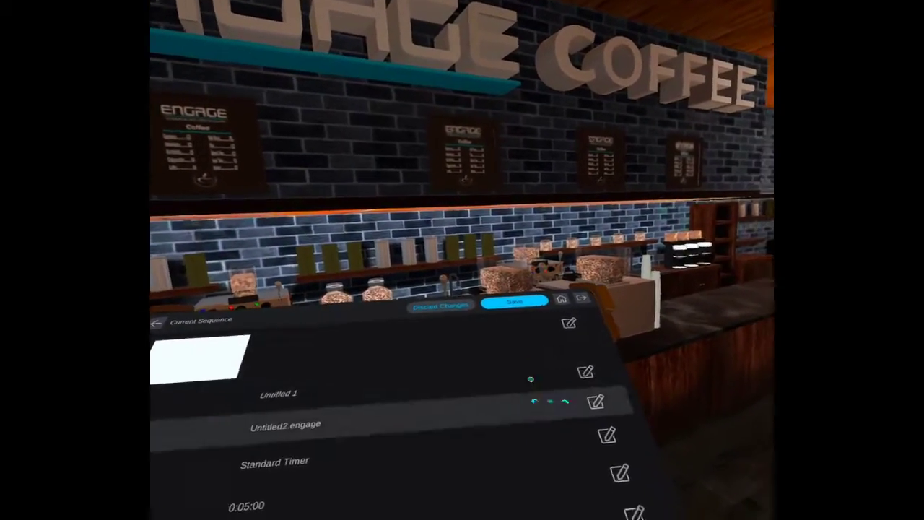
click(514, 316)
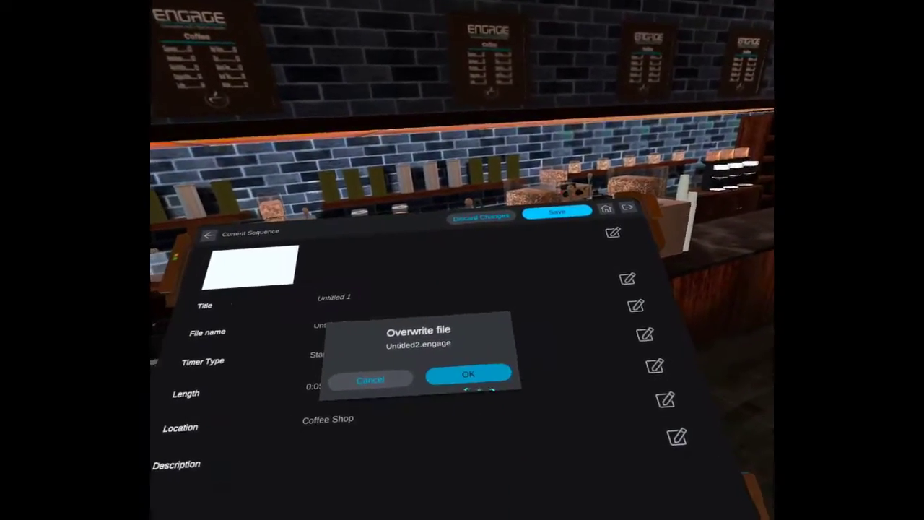
click(459, 419)
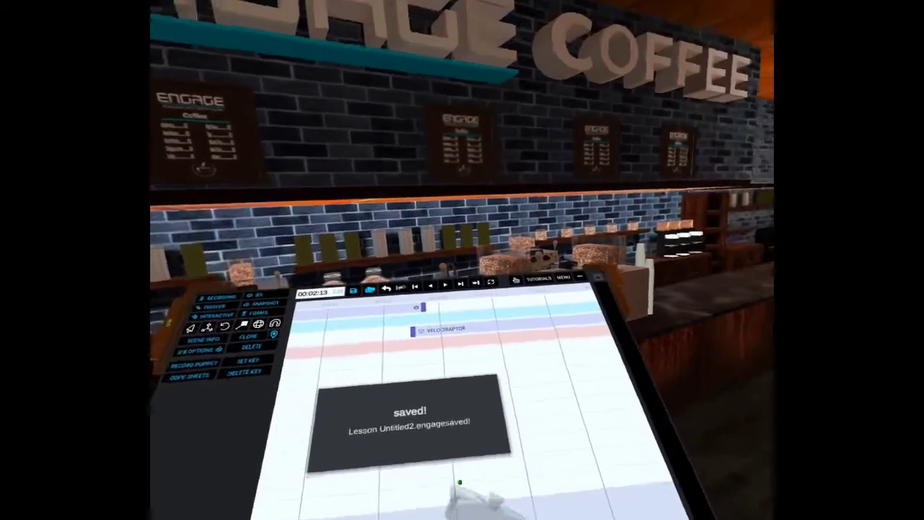